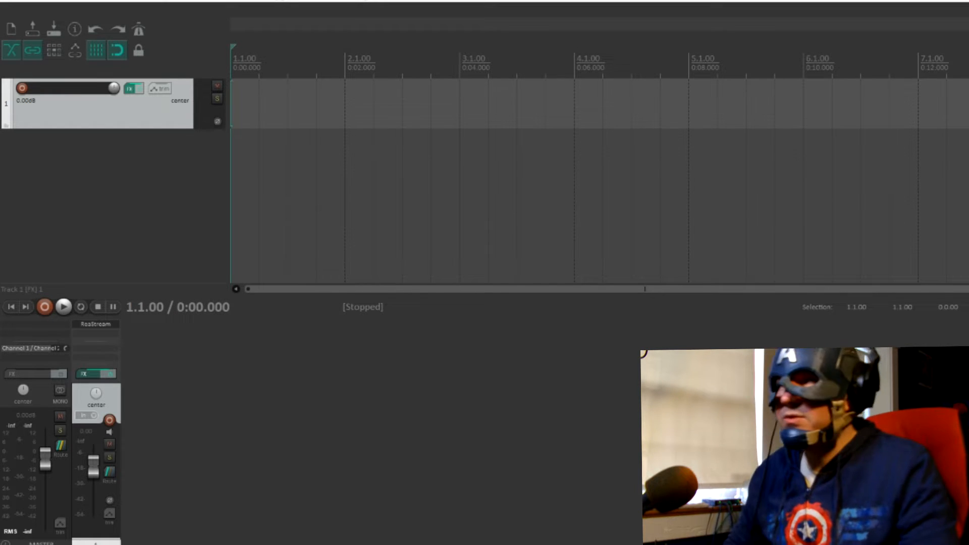
# Enlarge track 1 to fill the arrange area and arm it for recording to show its input level.
pyautogui.moveTo(167, 128); pyautogui.dragTo(177, 216)
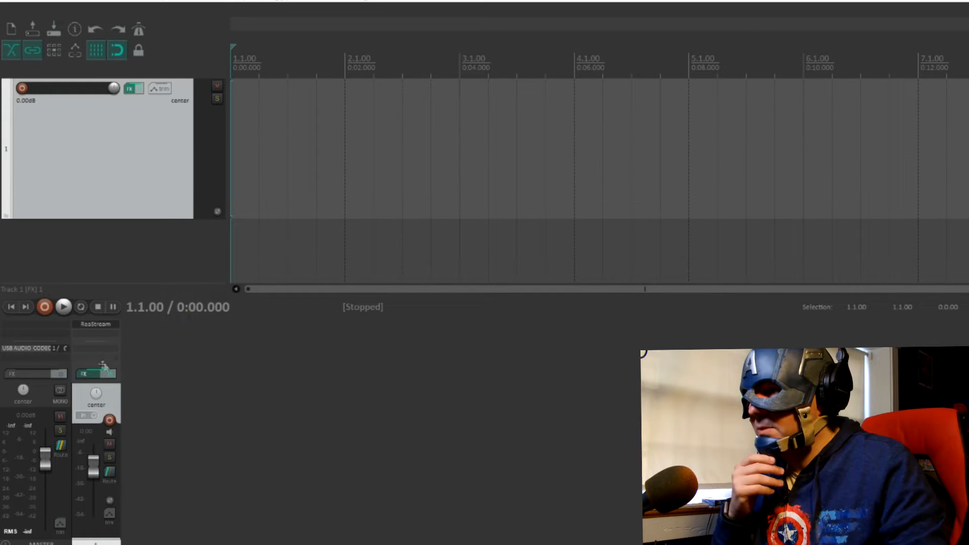
pyautogui.click(110, 420)
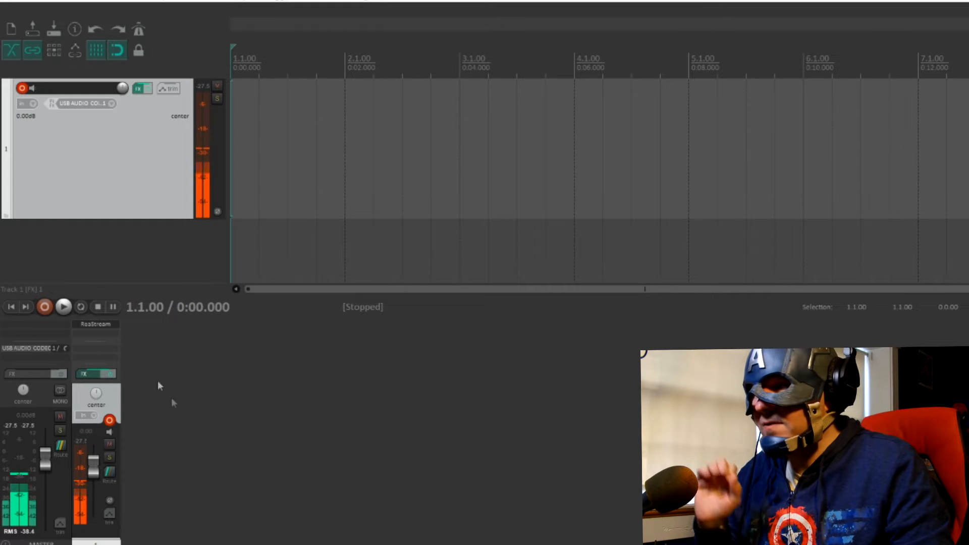
pyautogui.moveTo(93, 464)
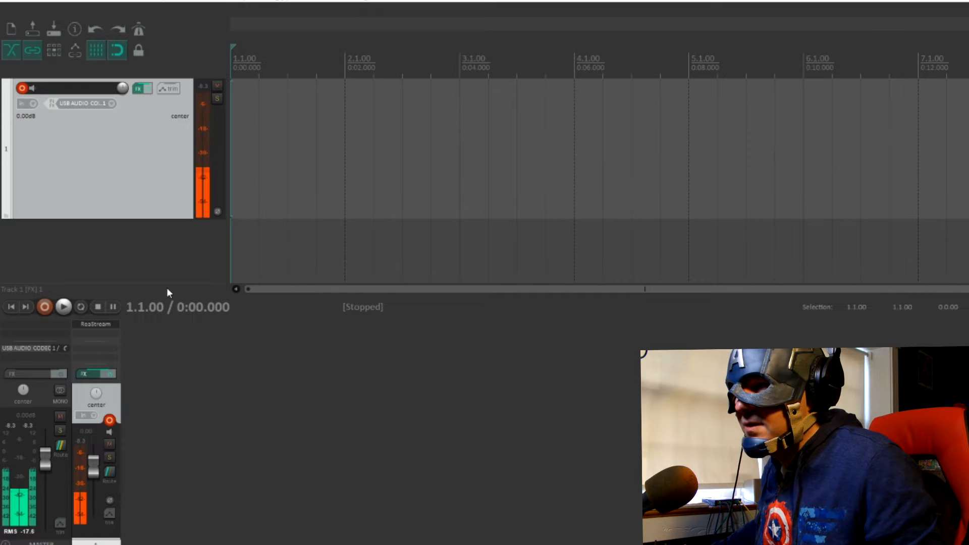
pyautogui.moveTo(152, 218); pyautogui.dragTo(156, 282)
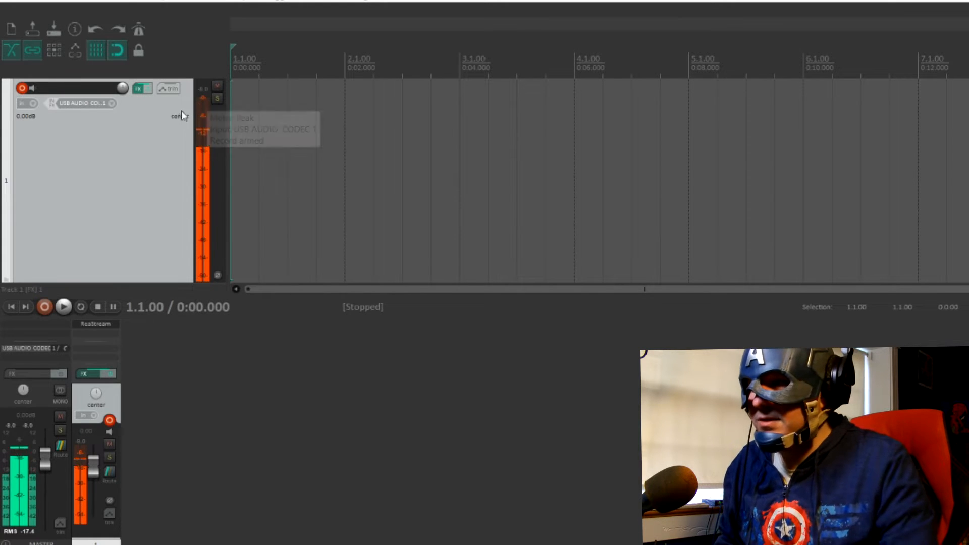
# Disarm and re-arm track 1 while checking the microphone level on its input meter.
pyautogui.click(109, 420)
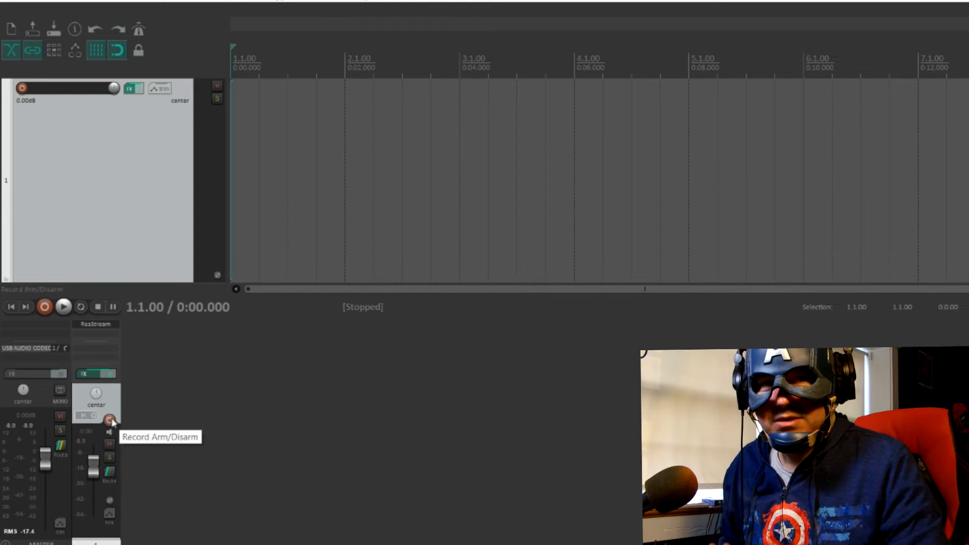
pyautogui.click(109, 421)
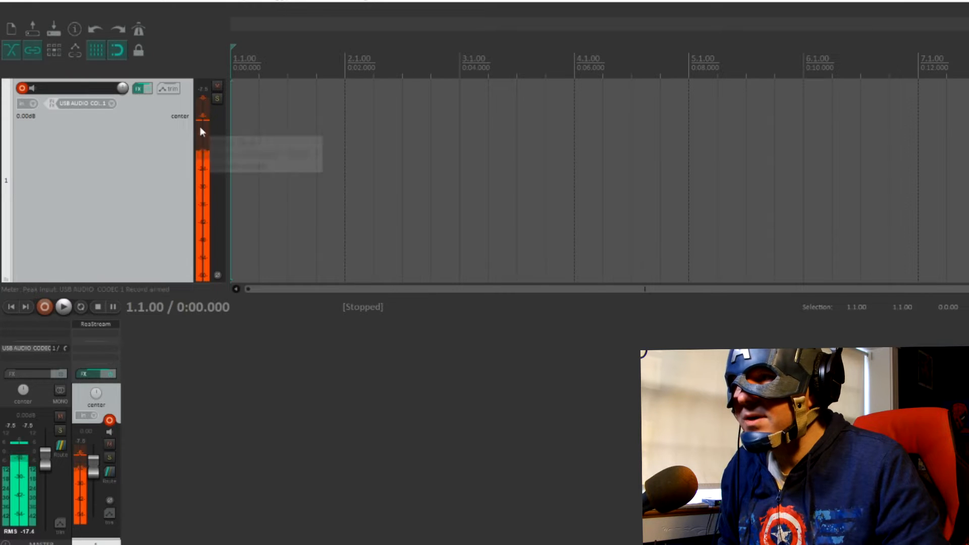
pyautogui.click(109, 420)
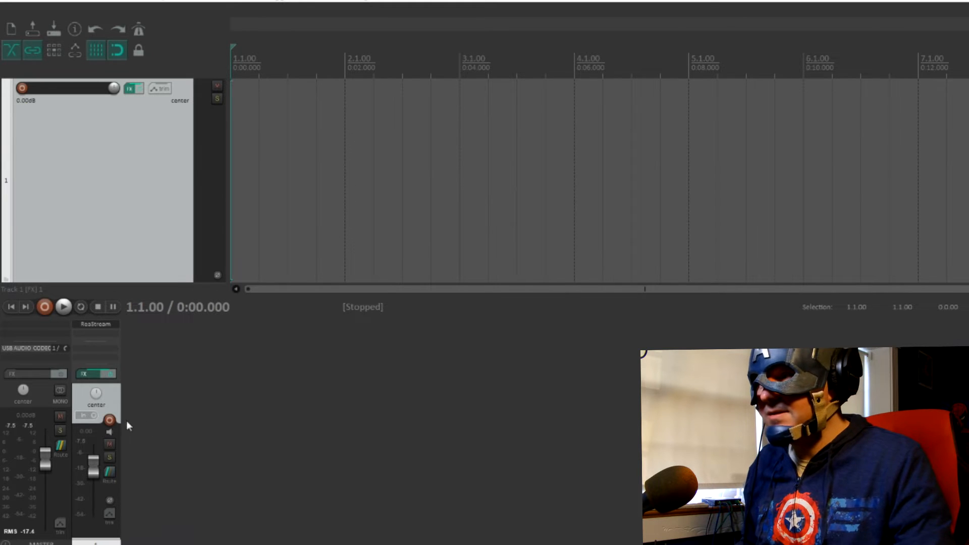
pyautogui.click(109, 419)
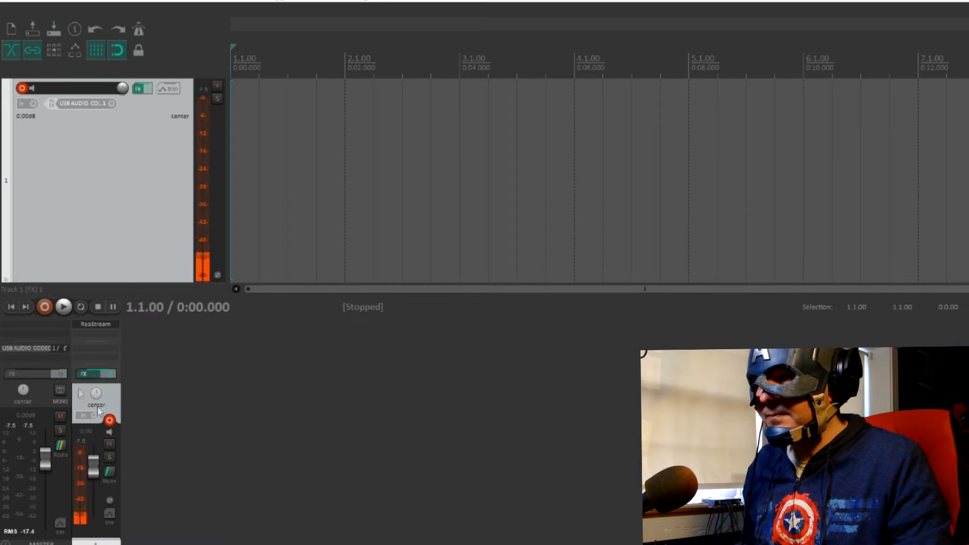
# Record a voice take about 11 seconds long on track 1 from the project start, keep it and disarm the track.
pyautogui.click(45, 307)
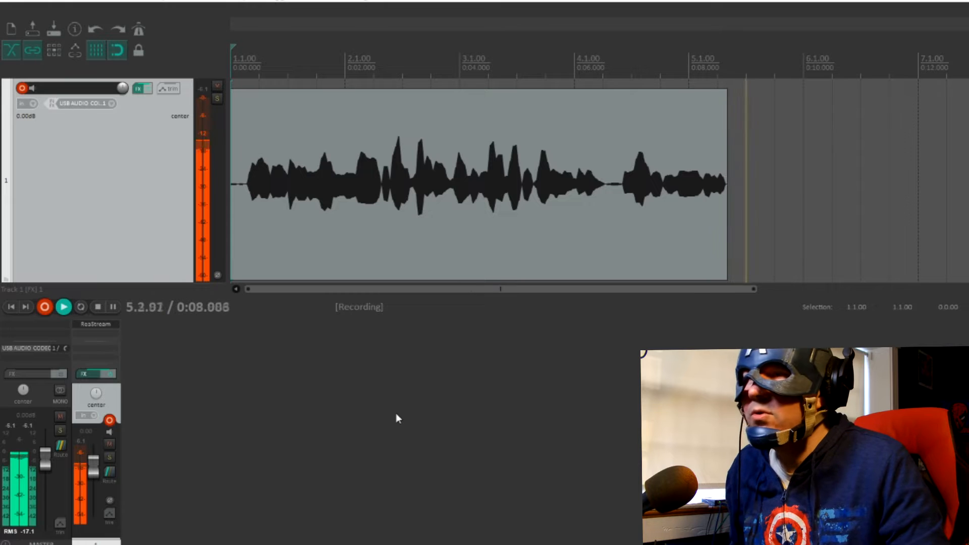
pyautogui.click(97, 307)
pyautogui.click(464, 333)
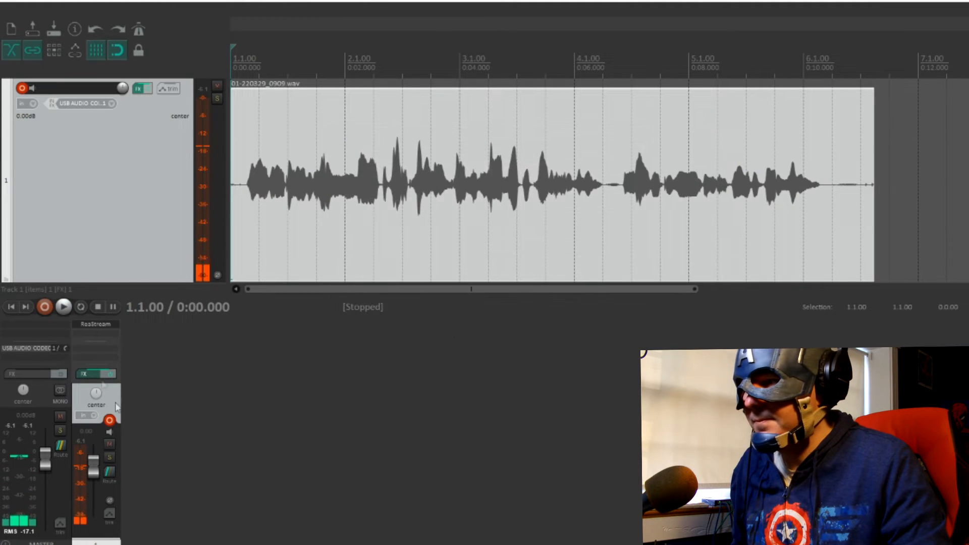
pyautogui.click(109, 419)
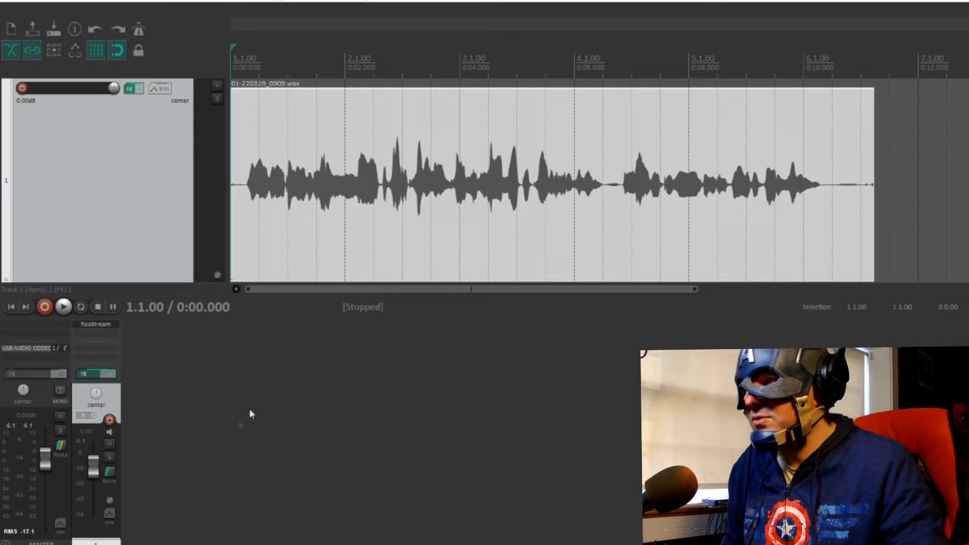
# Play back the recorded voice take from the project start and stop playback.
pyautogui.click(64, 307)
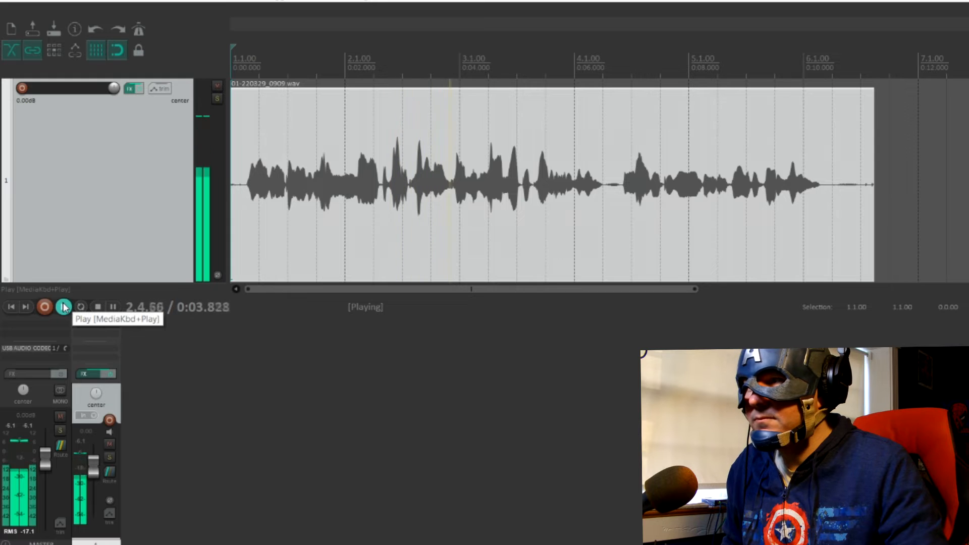
pyautogui.click(99, 308)
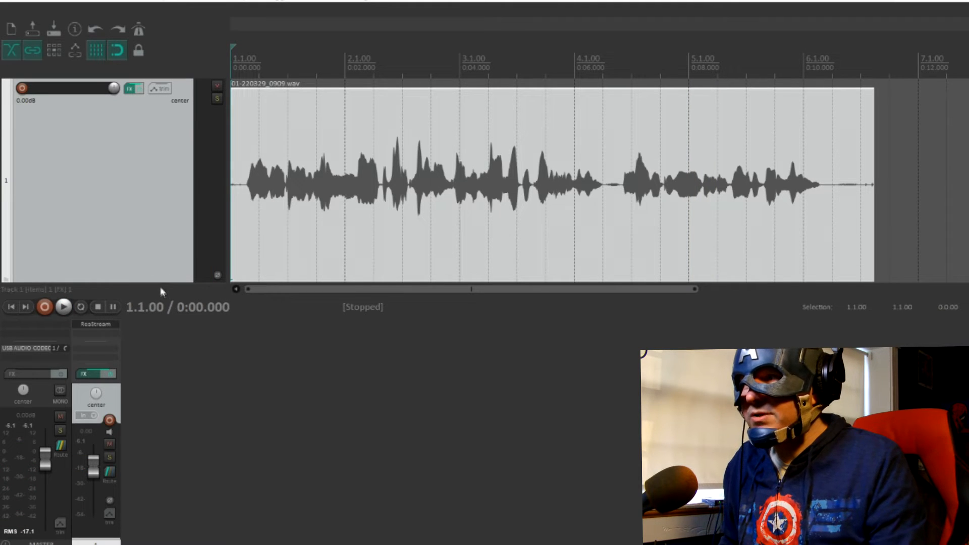
# Reduce track 1's height and add a second track below it, leaving the new track's effects chain empty.
pyautogui.moveTo(160, 282); pyautogui.dragTo(160, 151)
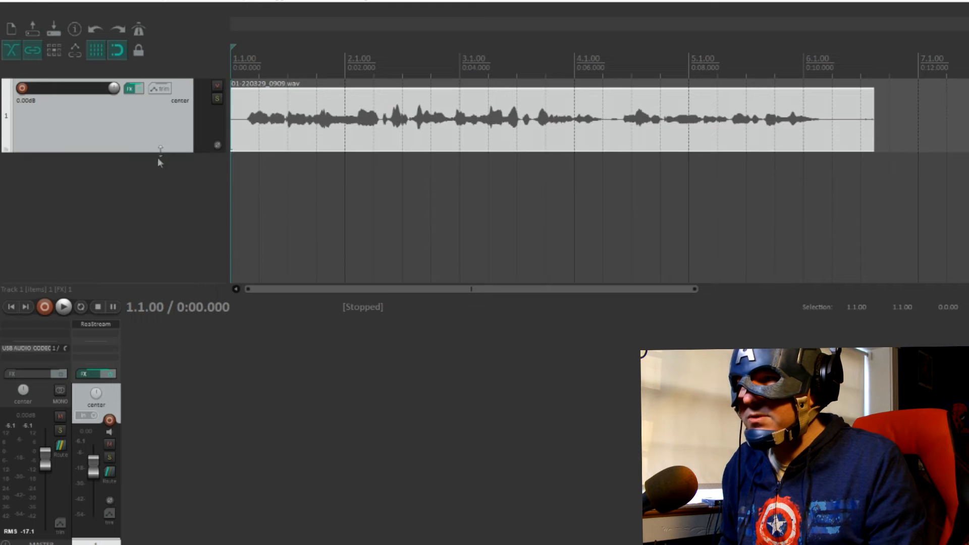
pyautogui.doubleClick(143, 185)
pyautogui.click(129, 165)
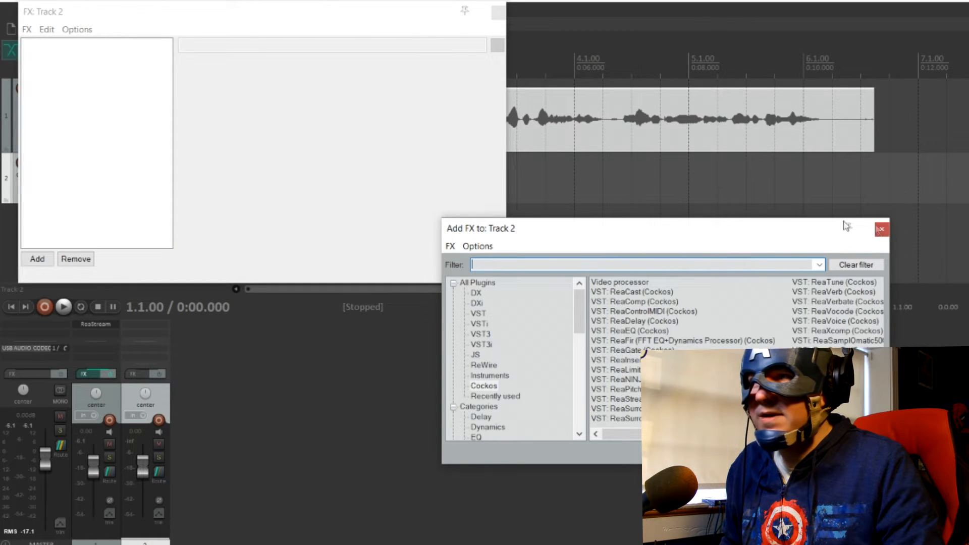
pyautogui.press('Escape')
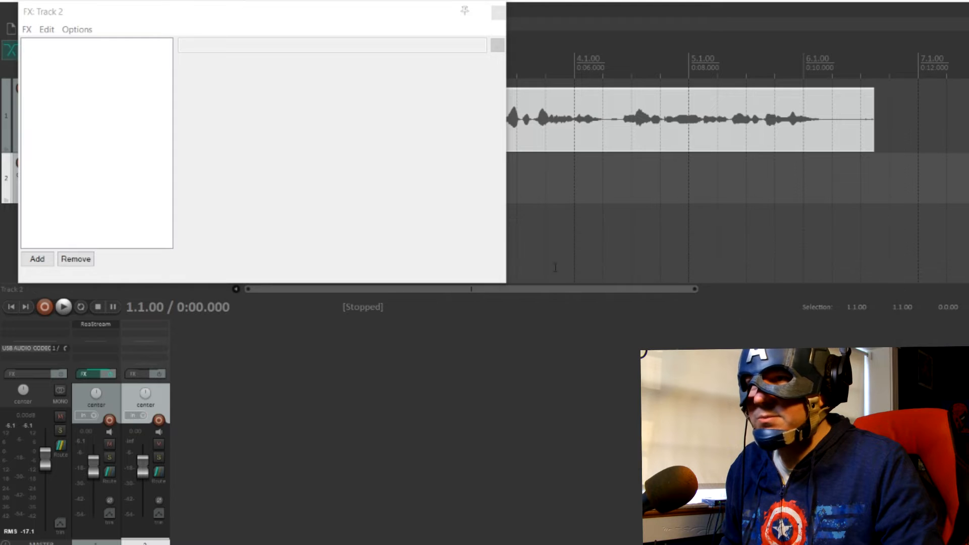
pyautogui.click(498, 16)
# Delete the recorded voice take from track 1.
pyautogui.click(476, 107)
pyautogui.press('Delete')
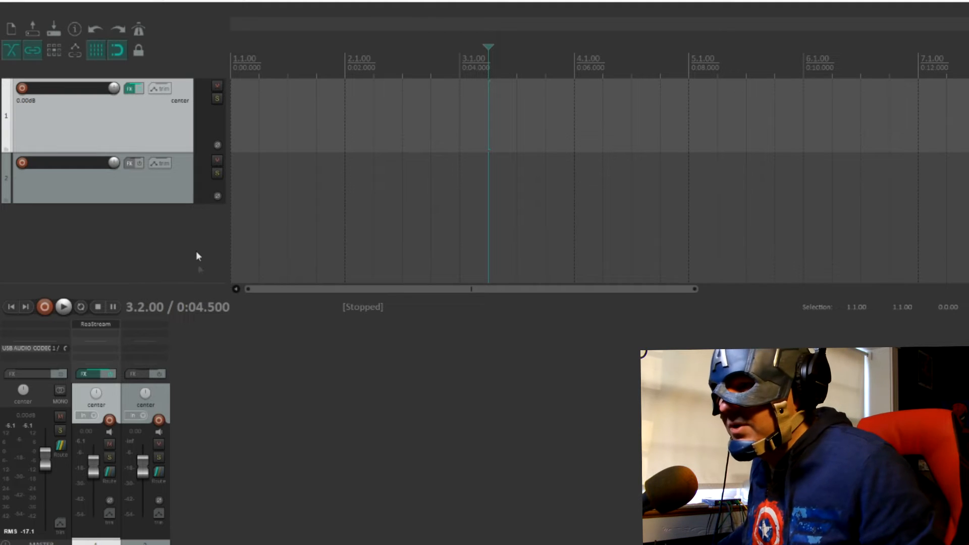
# Arm track 1 instead of track 2 for recording and check the raised input level on its meter.
pyautogui.click(158, 420)
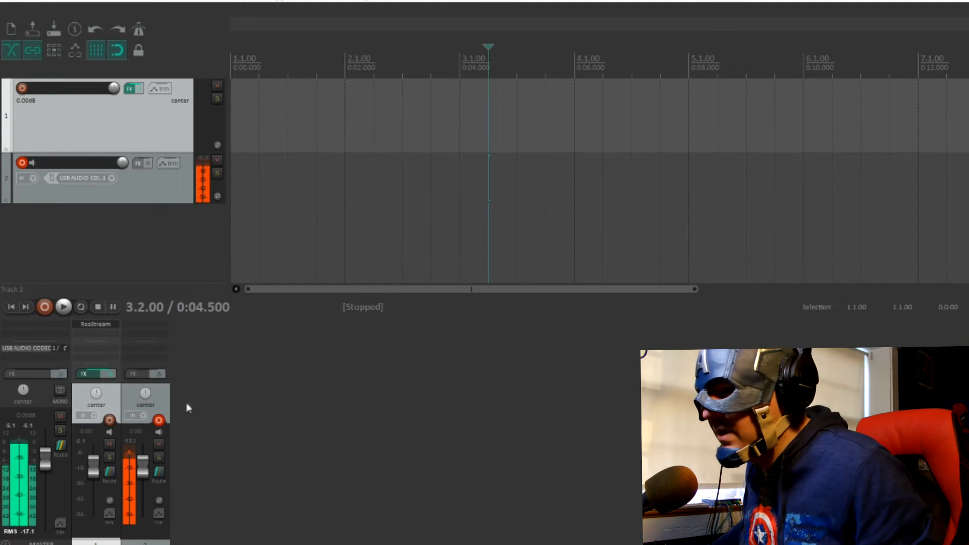
pyautogui.click(22, 162)
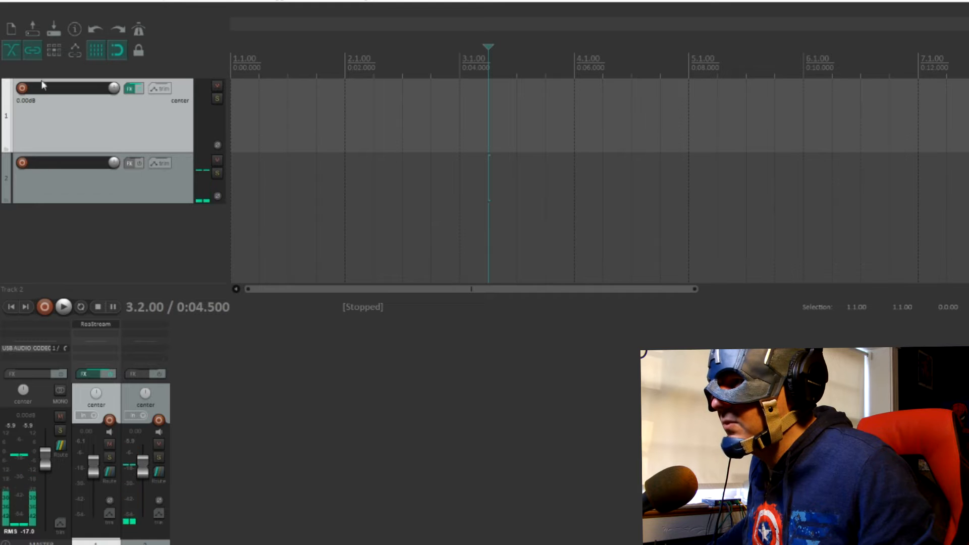
pyautogui.click(21, 89)
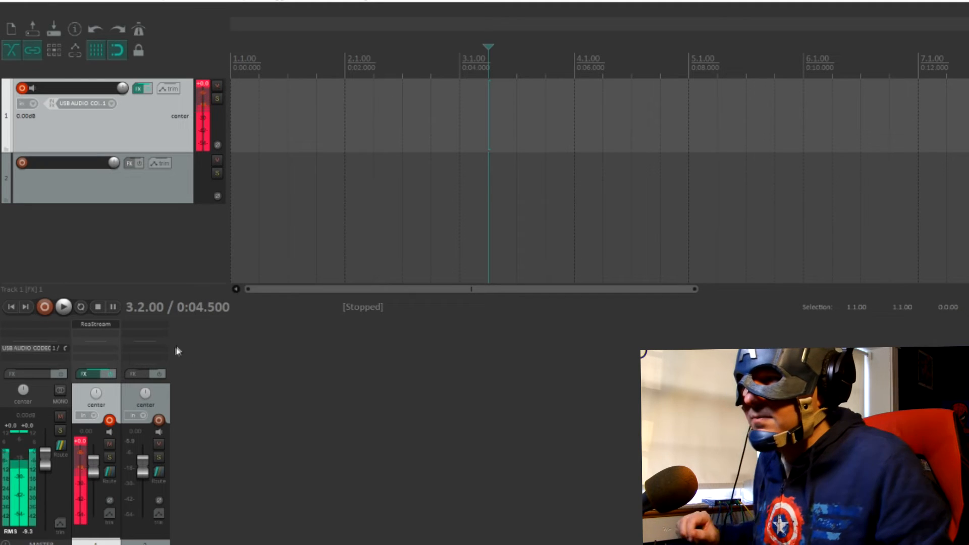
pyautogui.click(109, 420)
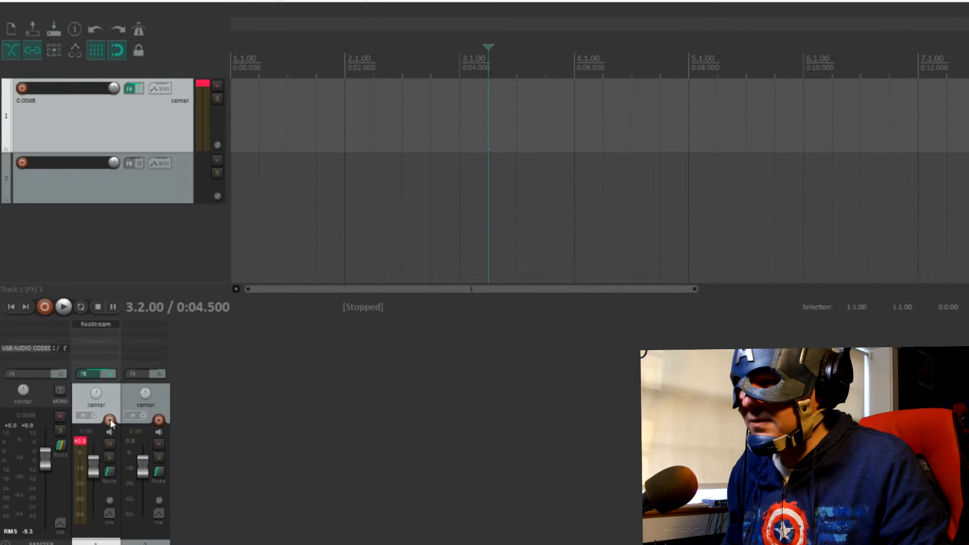
pyautogui.click(109, 420)
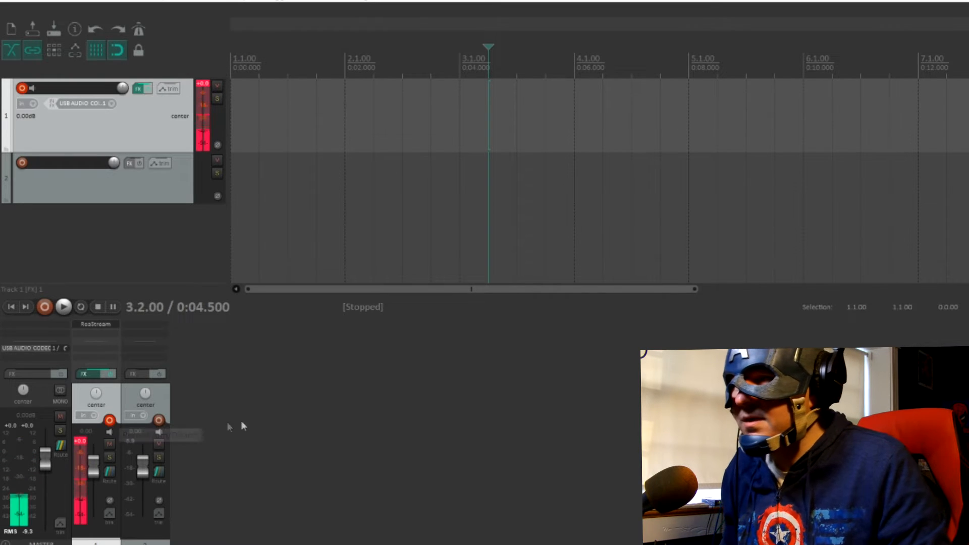
# Record a louder voice take about 8 seconds long on track 1 from 3.2.00, keep it and disarm the track.
pyautogui.click(45, 307)
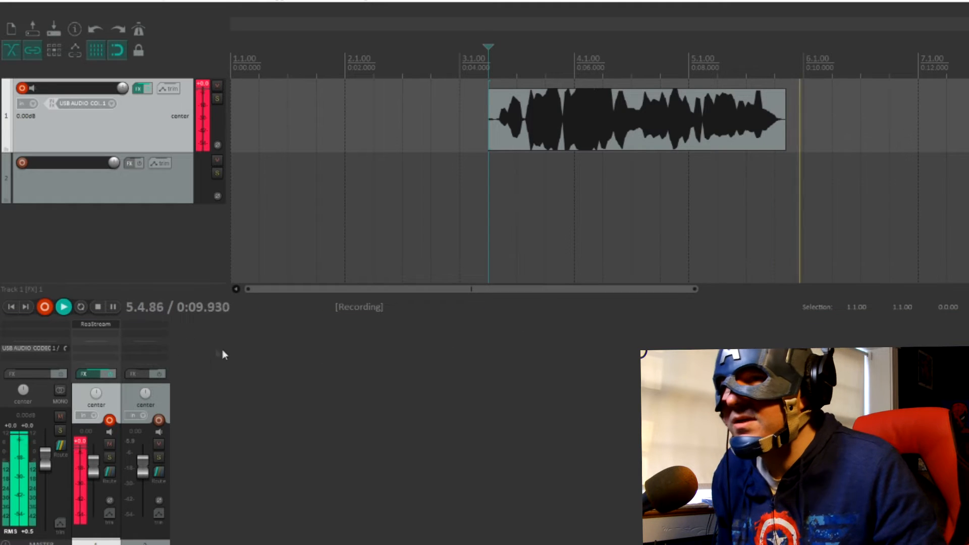
pyautogui.click(99, 306)
pyautogui.click(454, 333)
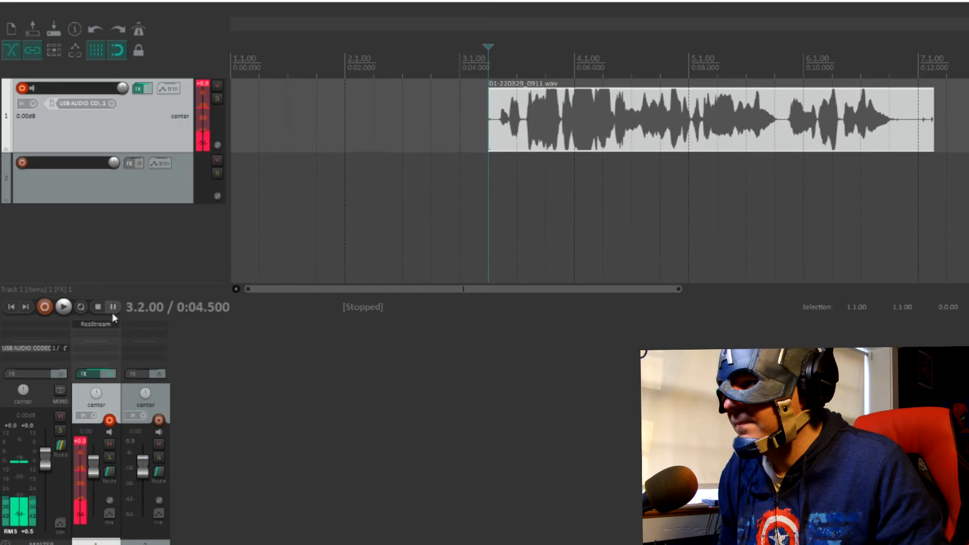
pyautogui.click(109, 419)
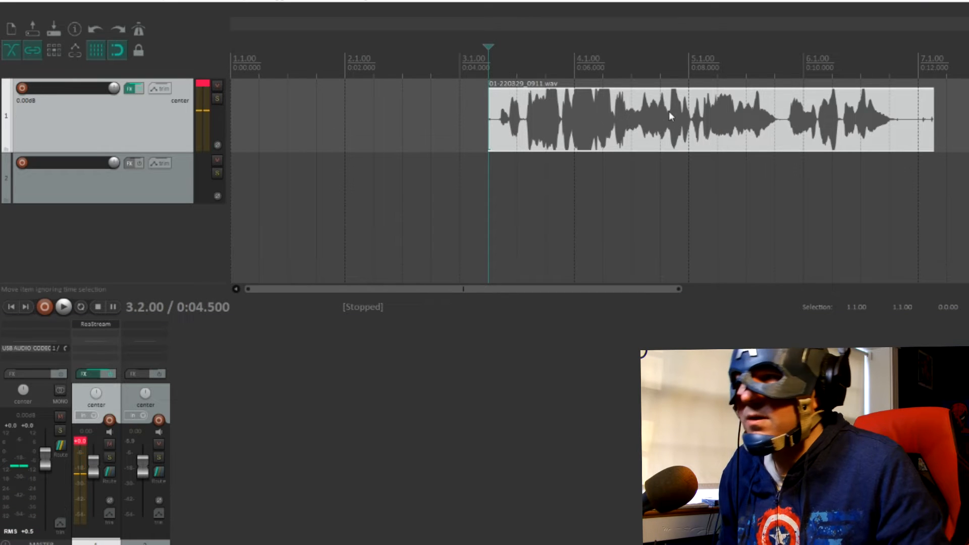
# Move the loud take to the project start at 1.1.00 and enlarge track 1 to fill the arrange area.
pyautogui.moveTo(631, 121); pyautogui.dragTo(371, 126)
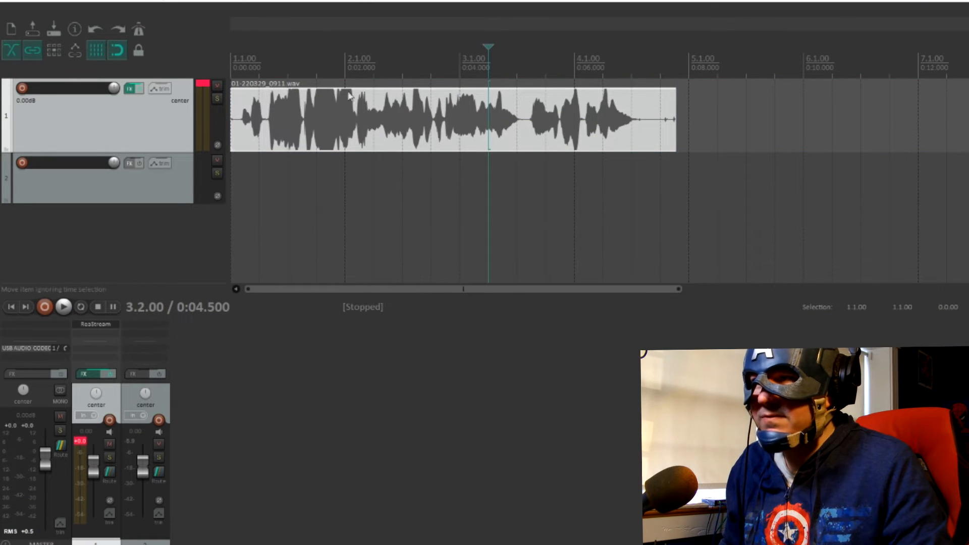
pyautogui.moveTo(146, 150); pyautogui.dragTo(174, 286)
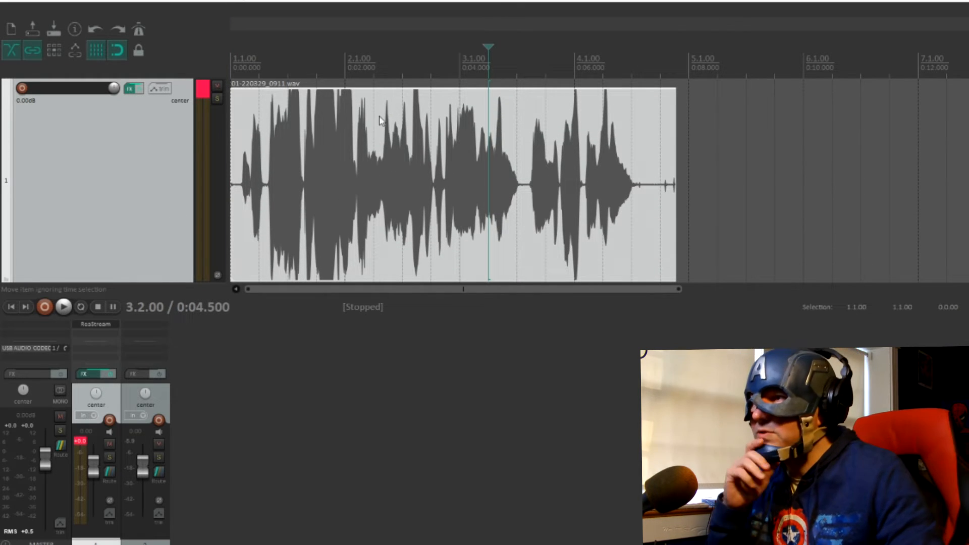
# Return the edit cursor to the project start and play back the loud take to hear the clipping.
pyautogui.moveTo(489, 48); pyautogui.dragTo(194, 72)
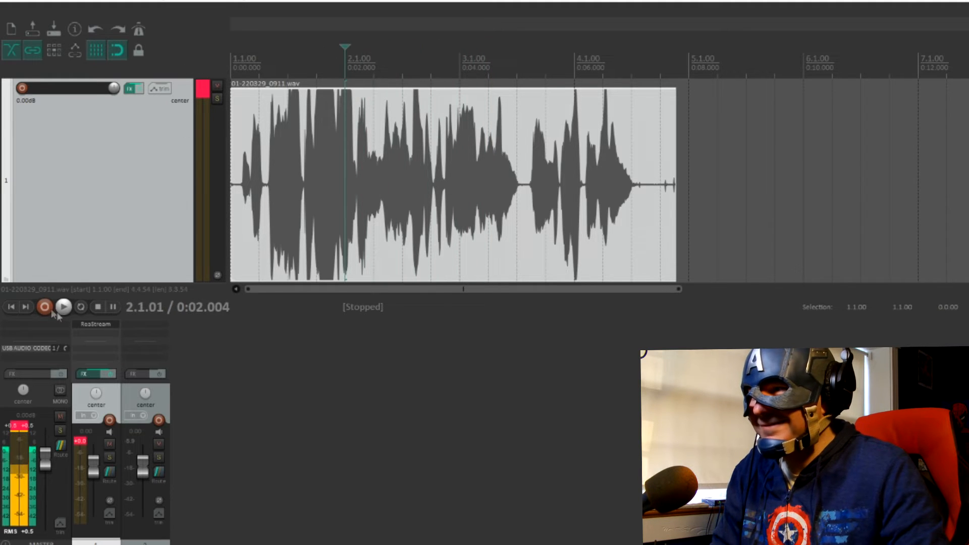
pyautogui.click(11, 307)
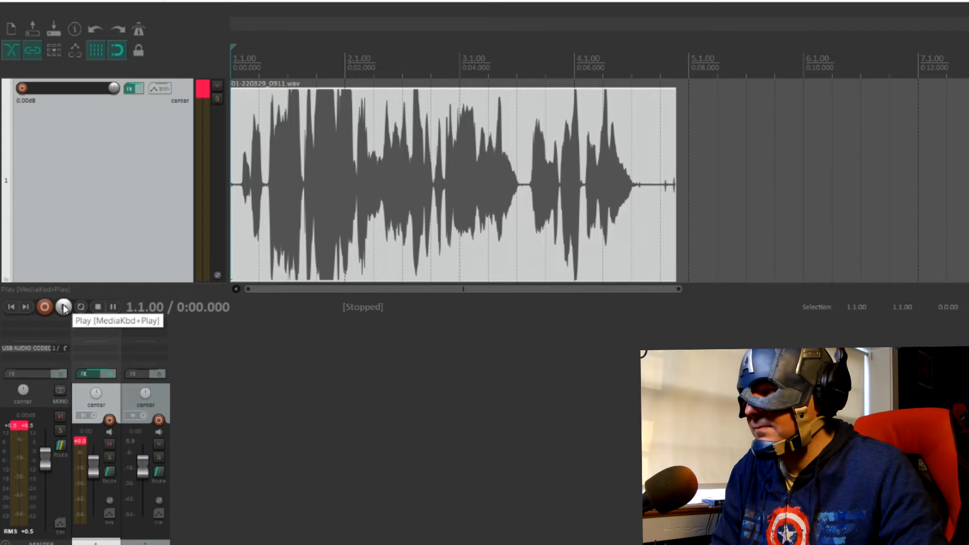
pyautogui.click(63, 307)
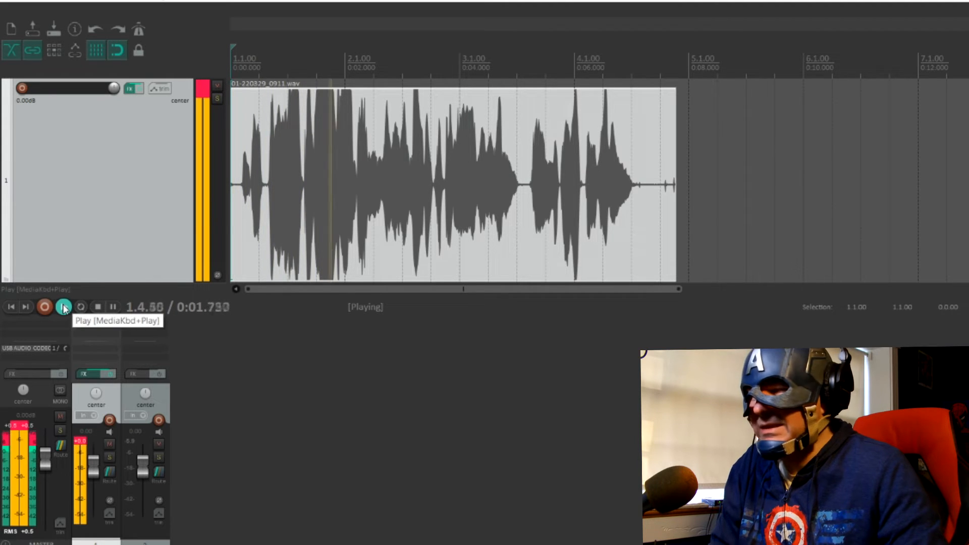
pyautogui.click(98, 307)
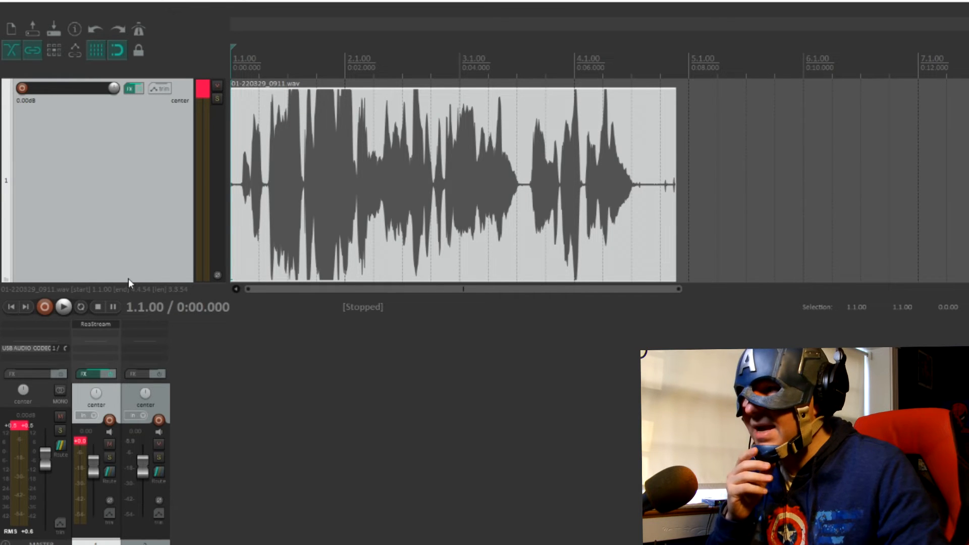
# Reduce track 1's height to show track 2 beneath it and select the loud take.
pyautogui.moveTo(132, 281); pyautogui.dragTo(188, 179)
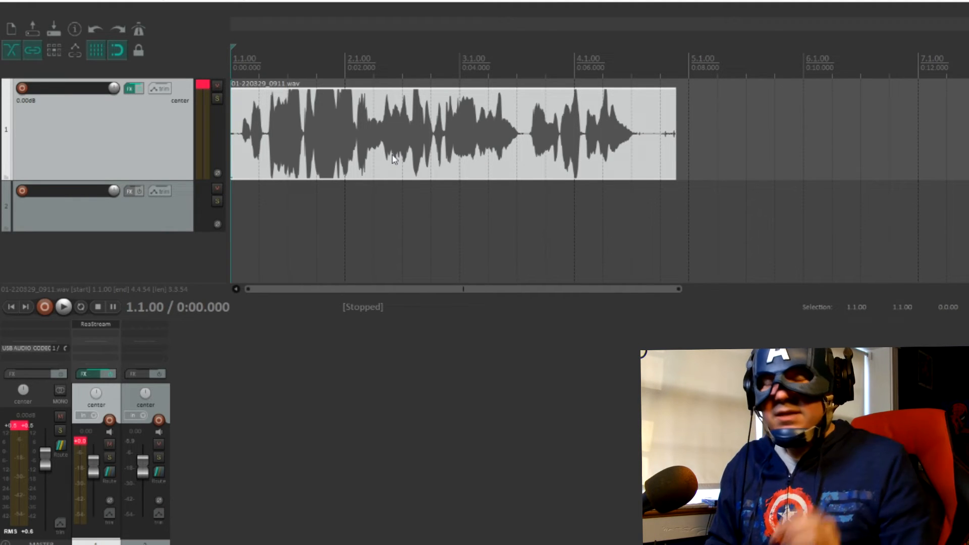
pyautogui.click(346, 115)
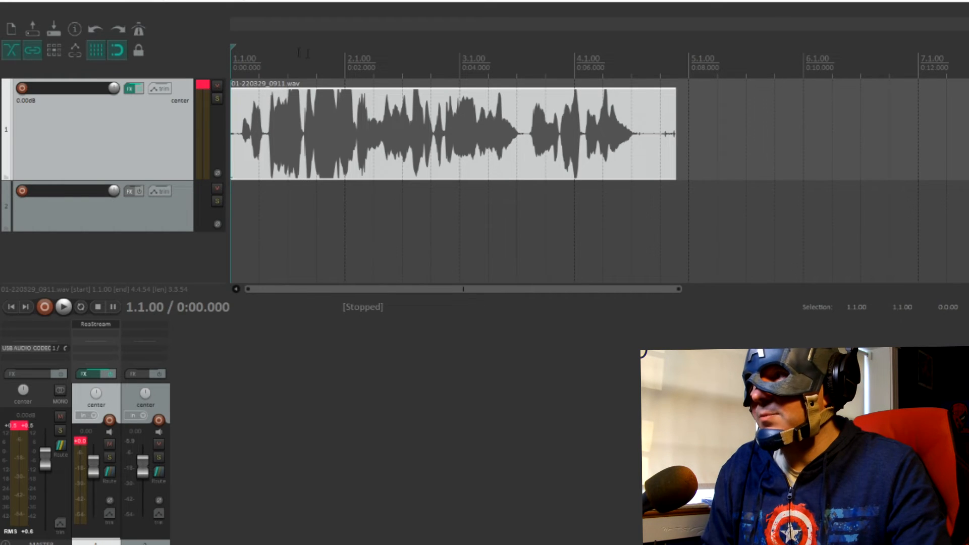
# Add the ReaComp compressor after ReaStream in track 1's effects chain and close the effects window.
pyautogui.click(129, 89)
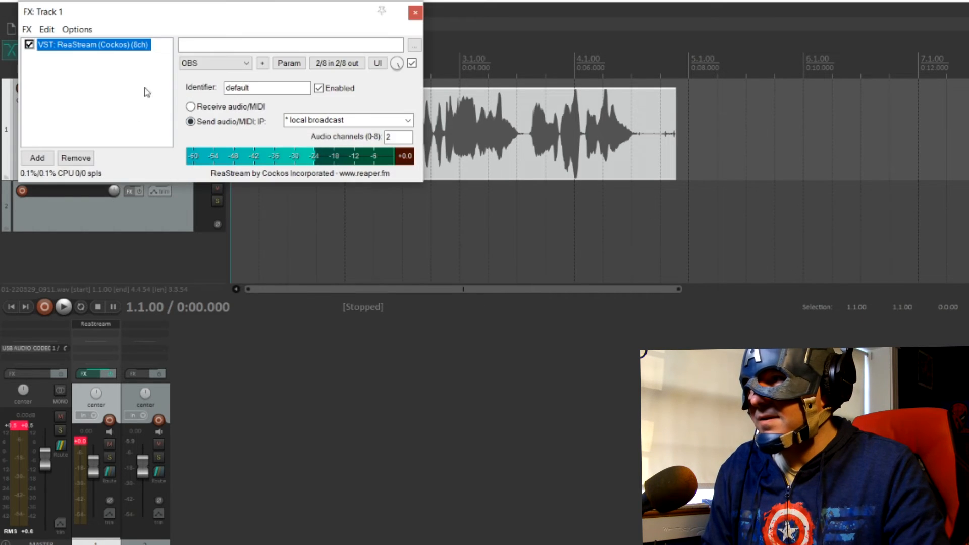
pyautogui.click(37, 159)
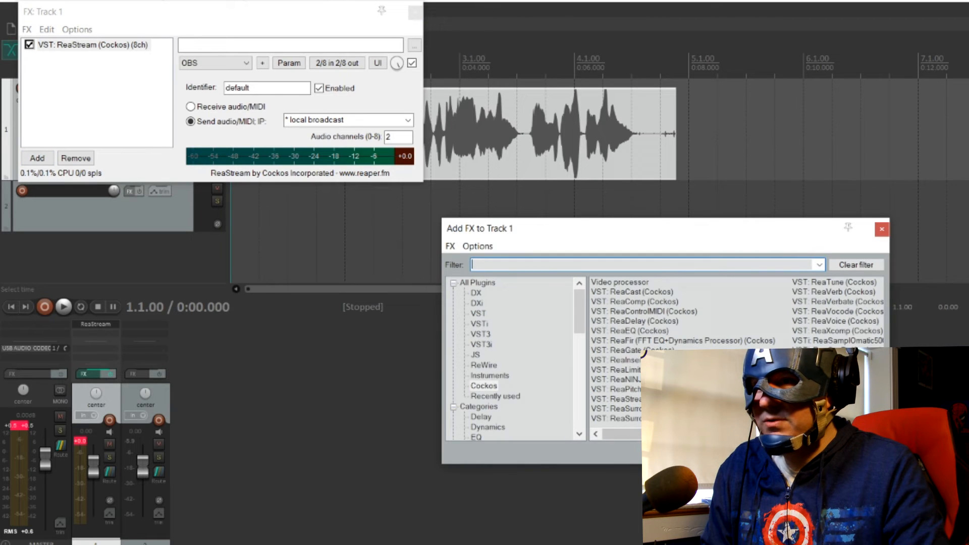
pyautogui.click(647, 294)
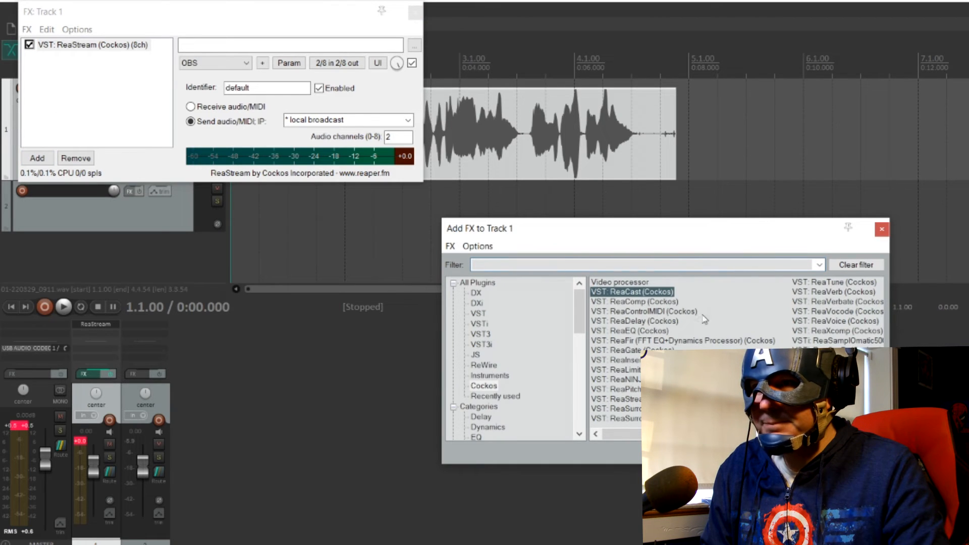
pyautogui.click(667, 303)
pyautogui.click(804, 452)
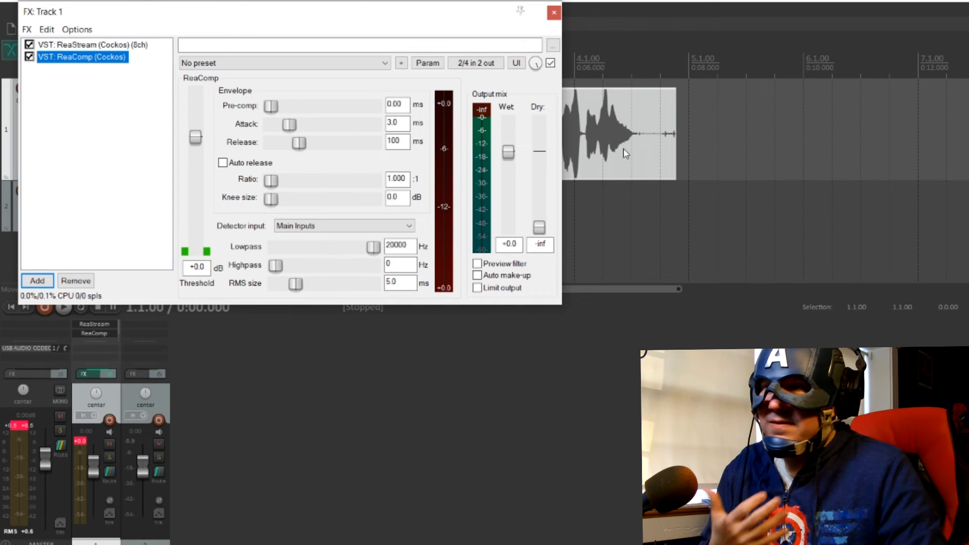
pyautogui.moveTo(356, 15); pyautogui.dragTo(594, 187)
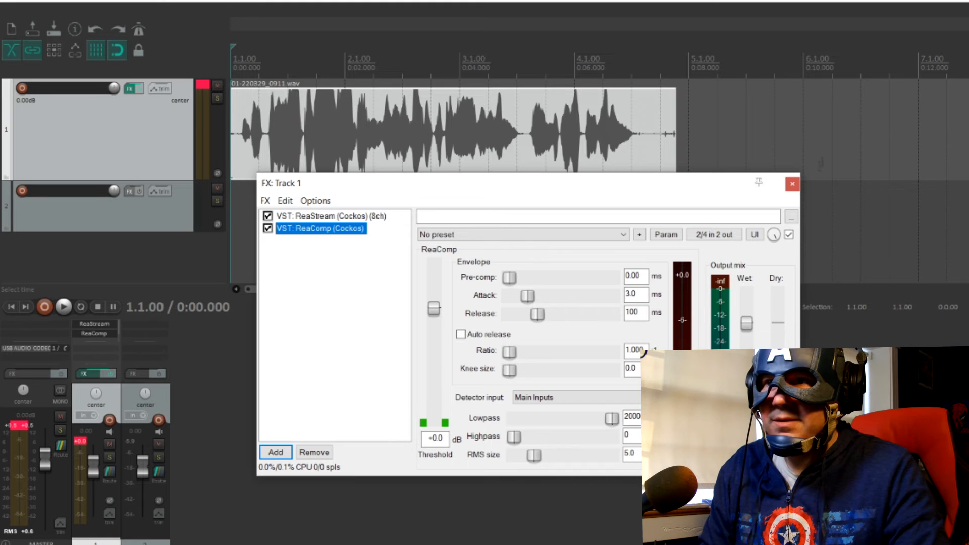
pyautogui.click(793, 185)
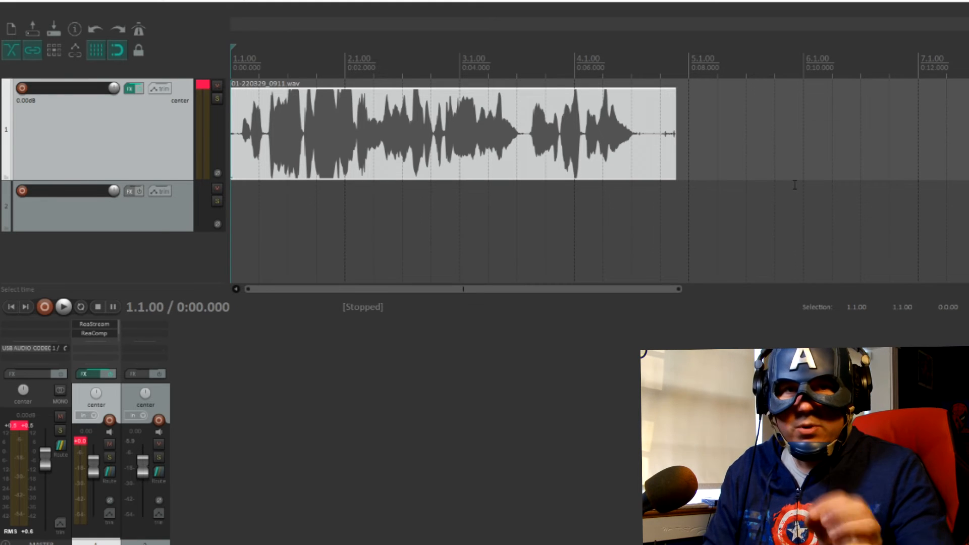